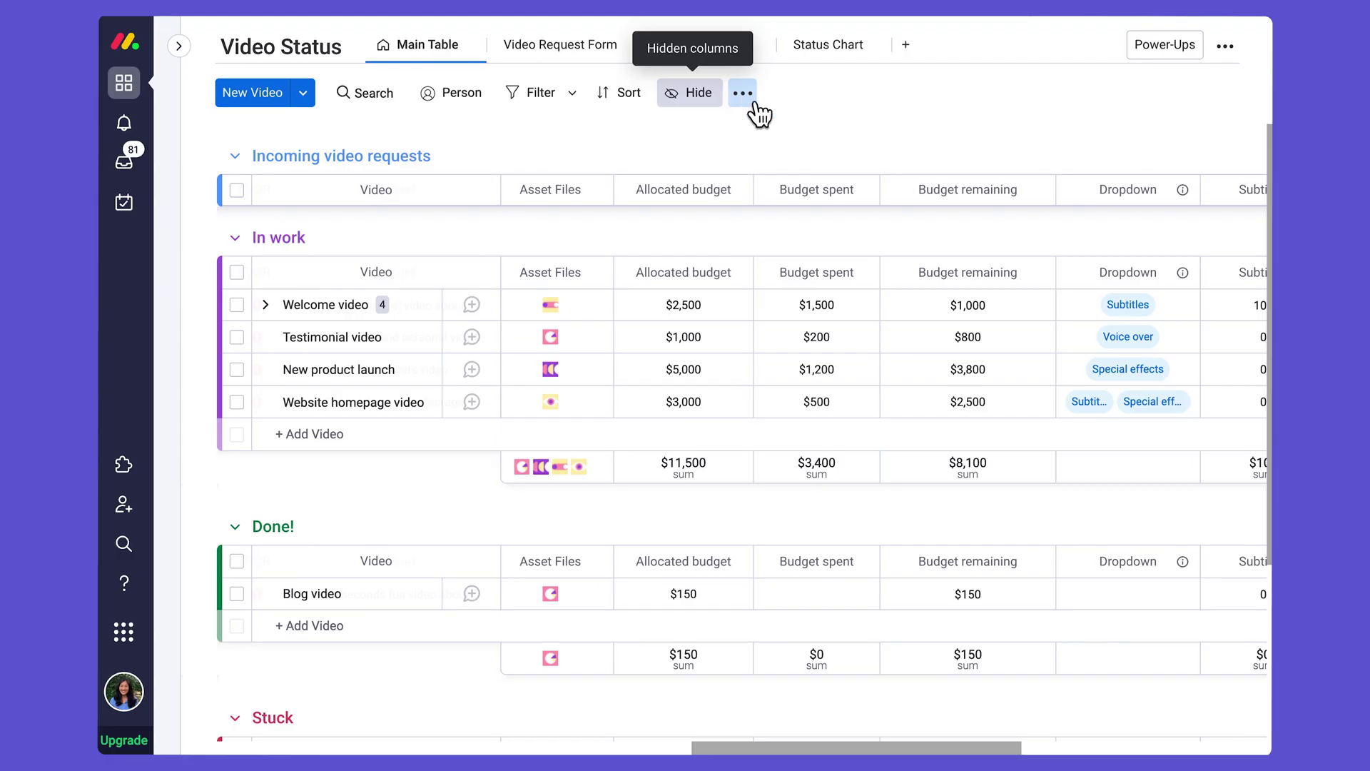
Open the Budget remaining formula, look up MINUS among the functions, and select the existing formula text.
{"action": "left_click", "coordinate": [1022, 312]}
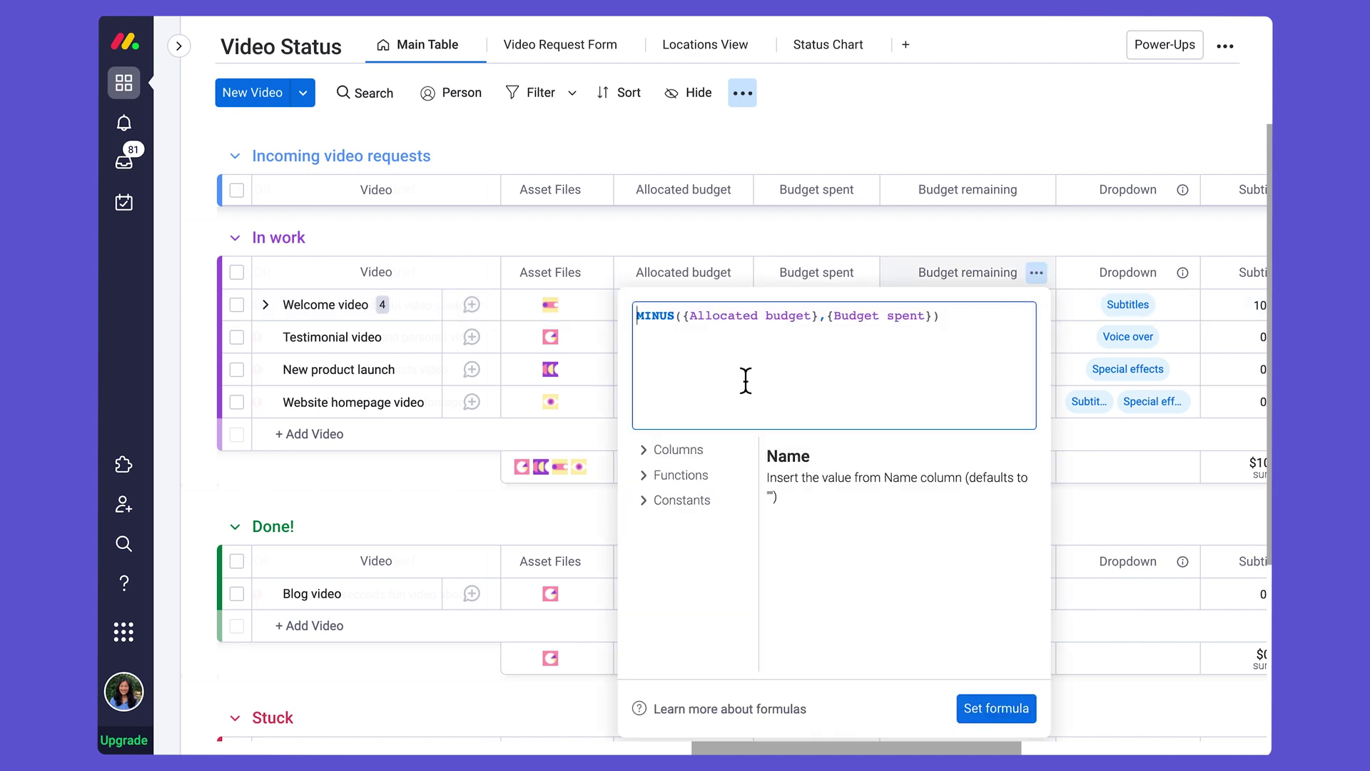
{"action": "left_click", "coordinate": [690, 481]}
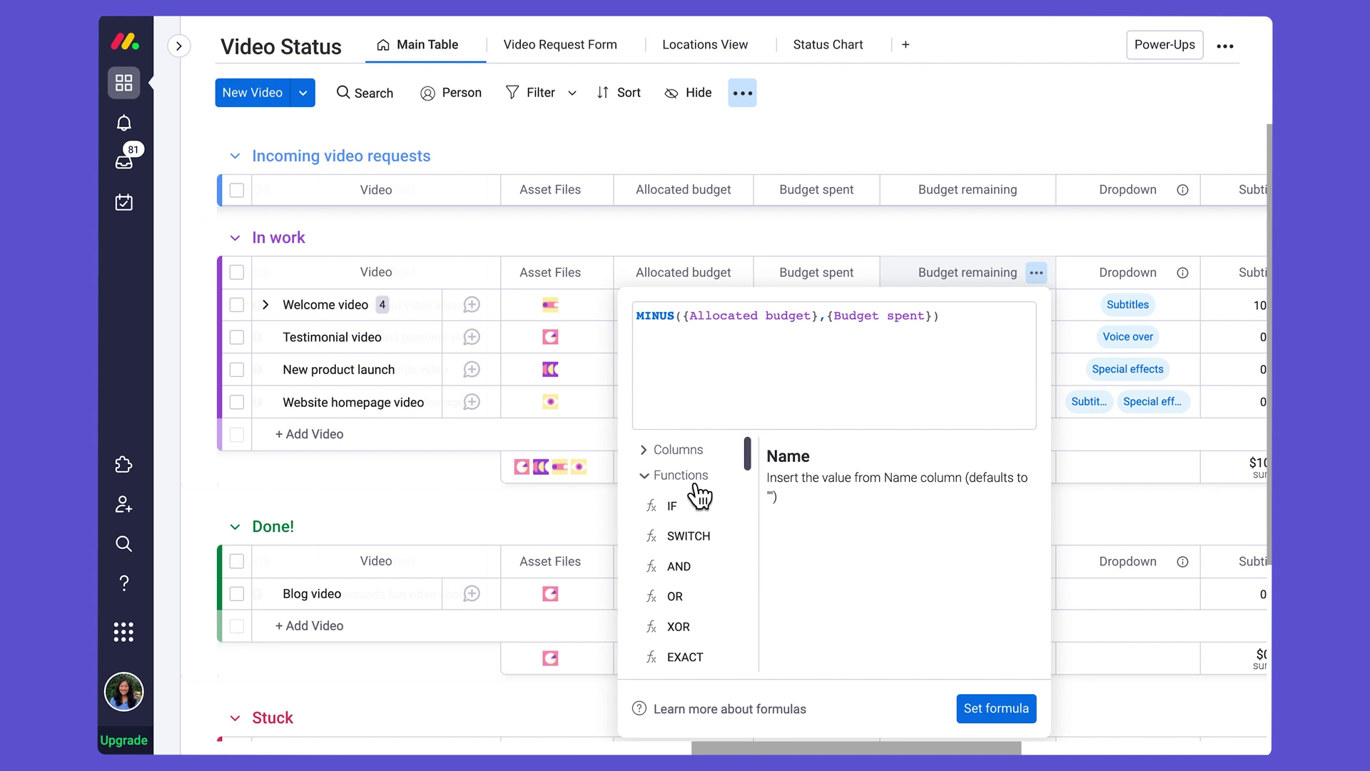
{"action": "scroll", "coordinate": [699, 496], "scroll_direction": "down", "scroll_amount": 3}
{"action": "scroll", "coordinate": [698, 492], "scroll_direction": "down", "scroll_amount": 5}
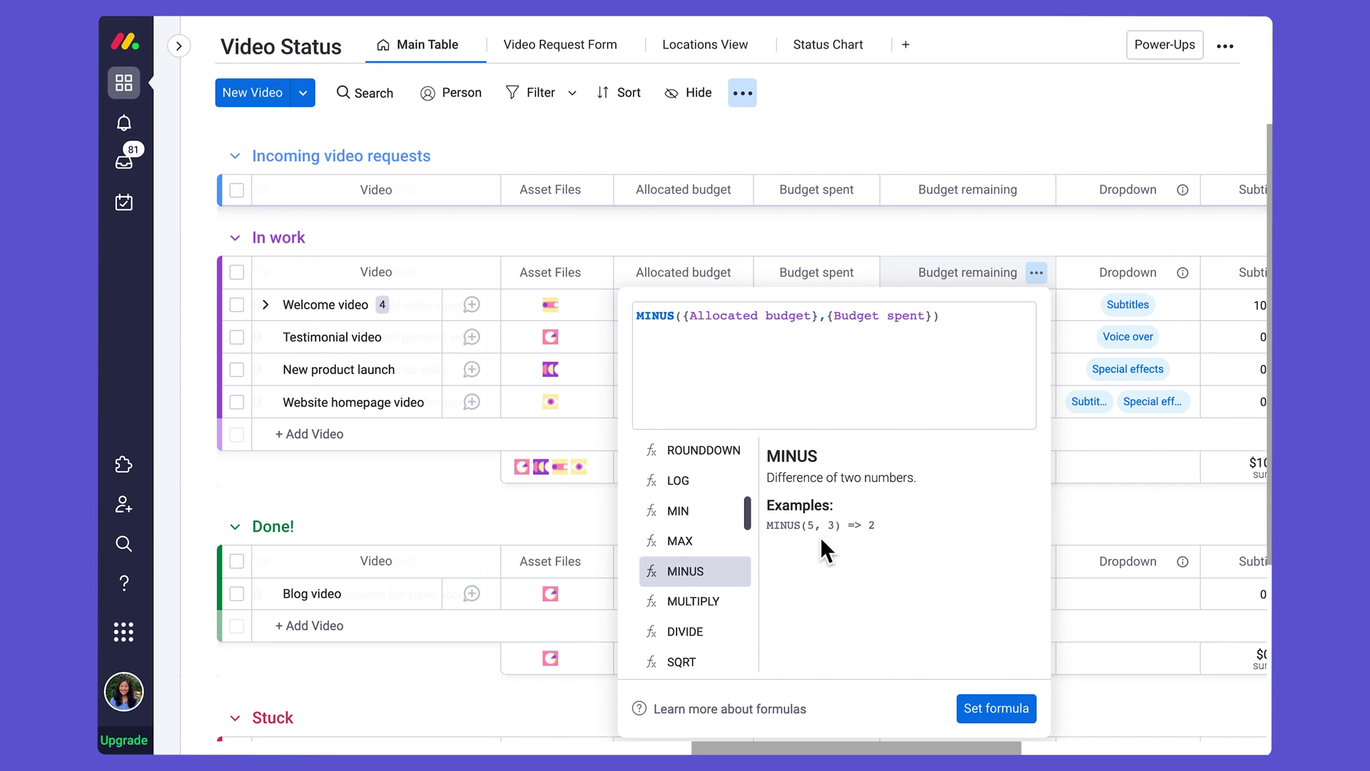
{"action": "left_click", "coordinate": [763, 373]}
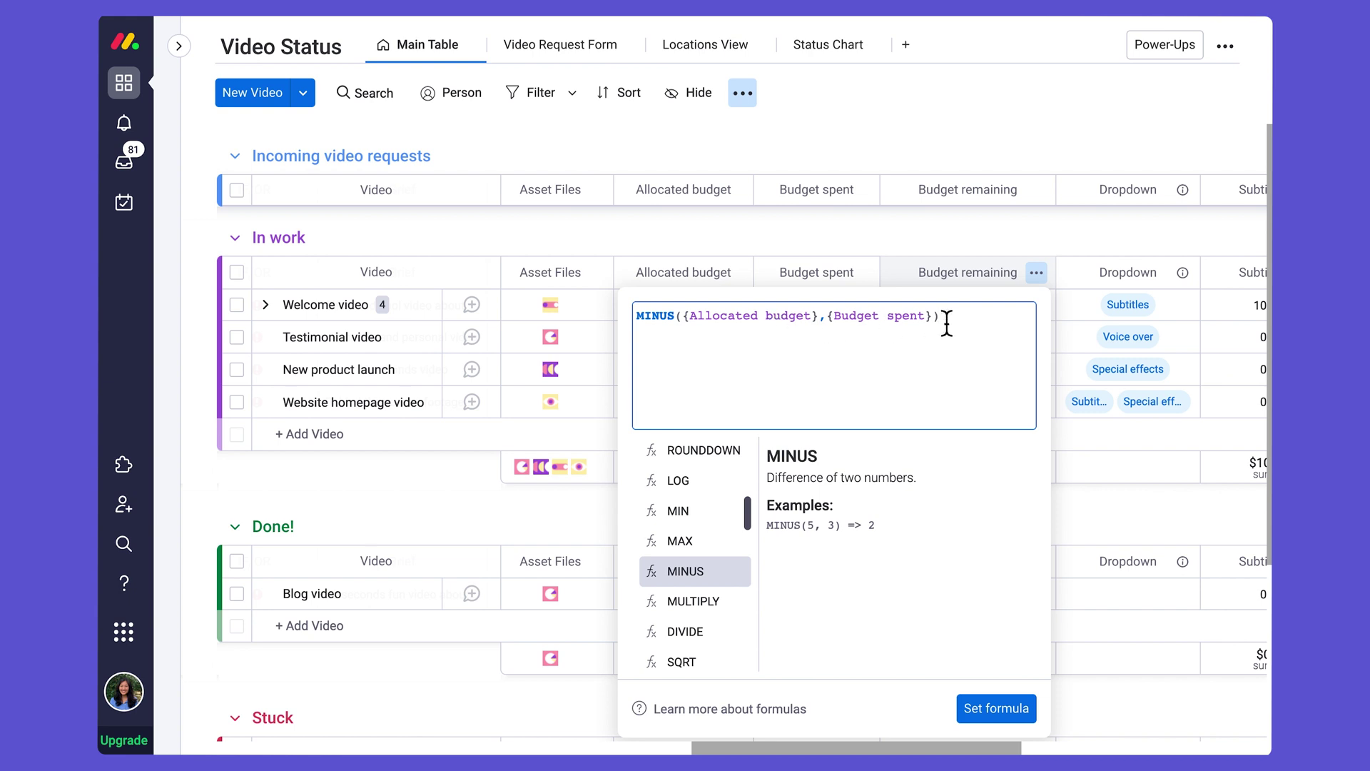
{"action": "left_click_drag", "start_coordinate": [947, 322], "coordinate": [641, 325]}
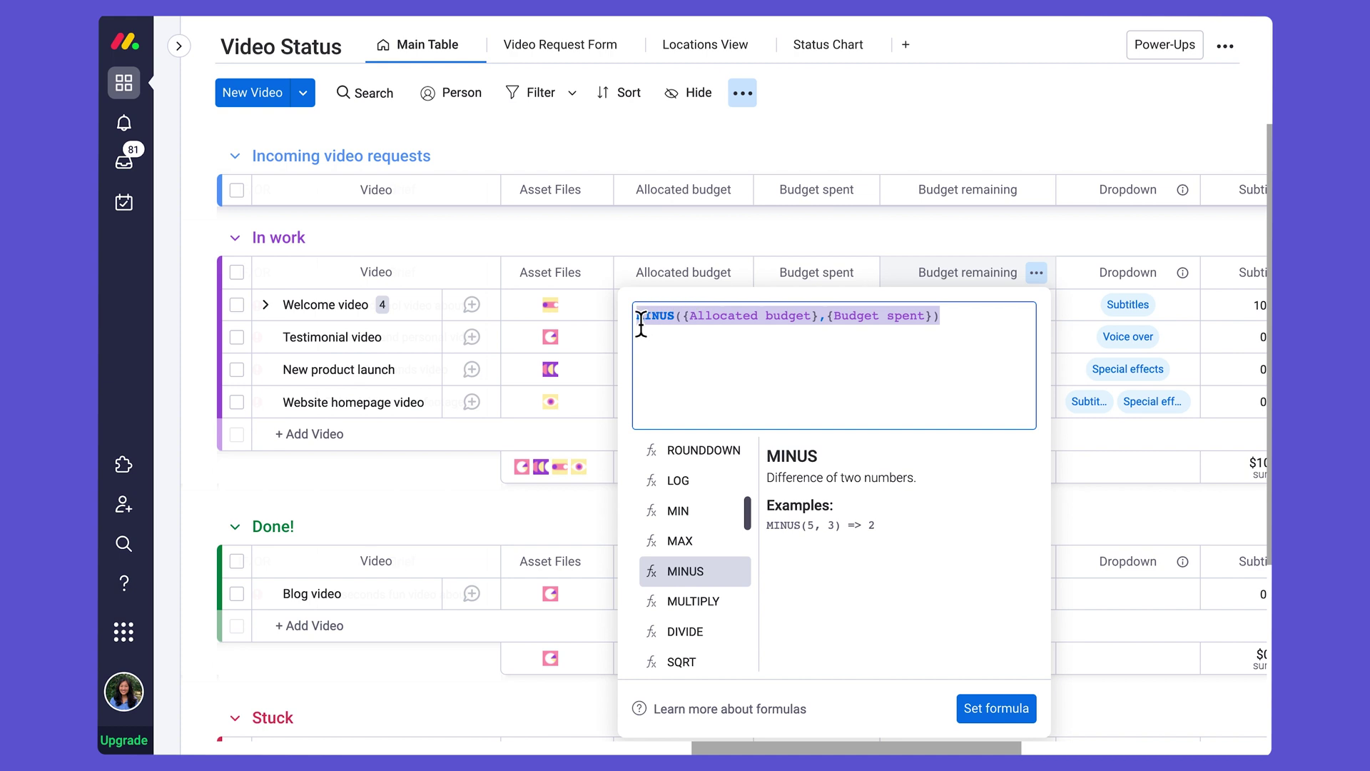
Replace the formula with MINUS({Allocated budget},{Budget spent}) and apply it, totalling $8,100 remaining.
{"action": "key", "text": "BackSpace"}
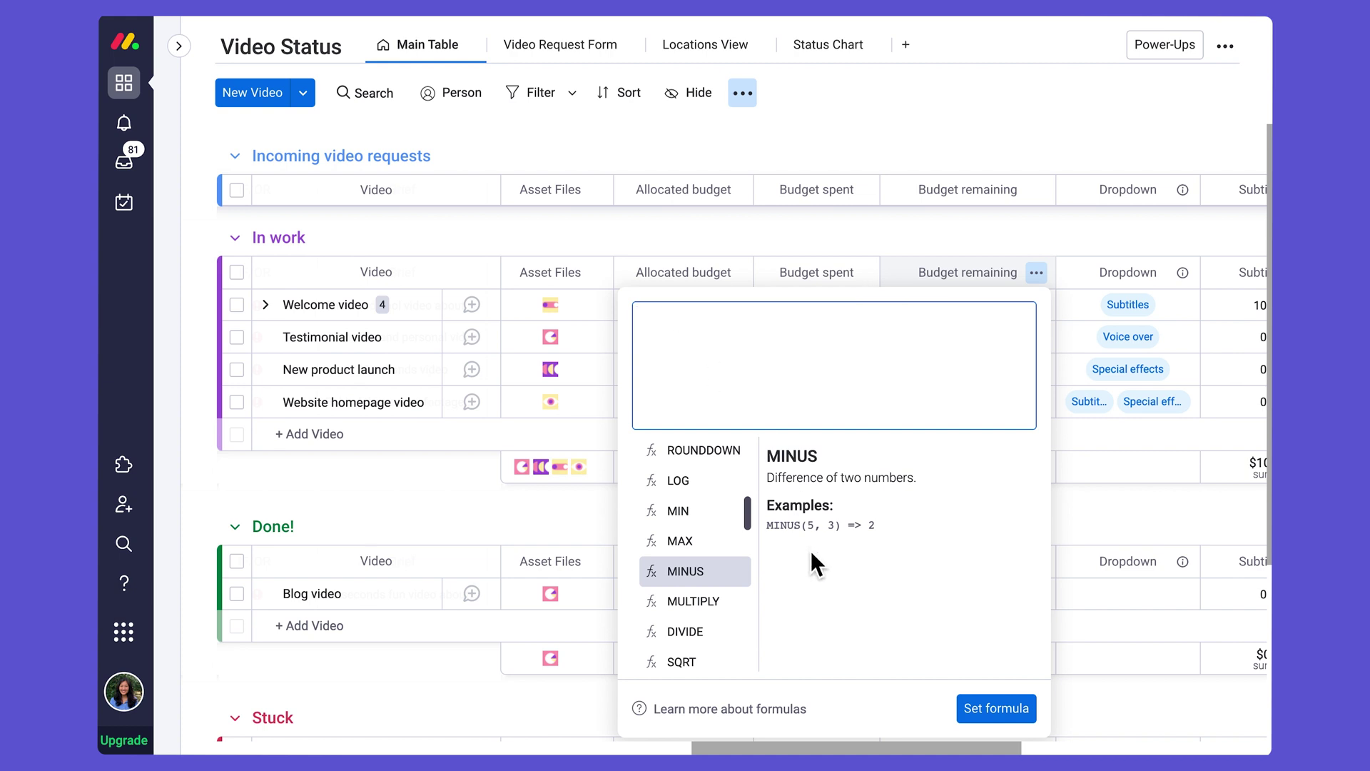
{"action": "left_click", "coordinate": [705, 582]}
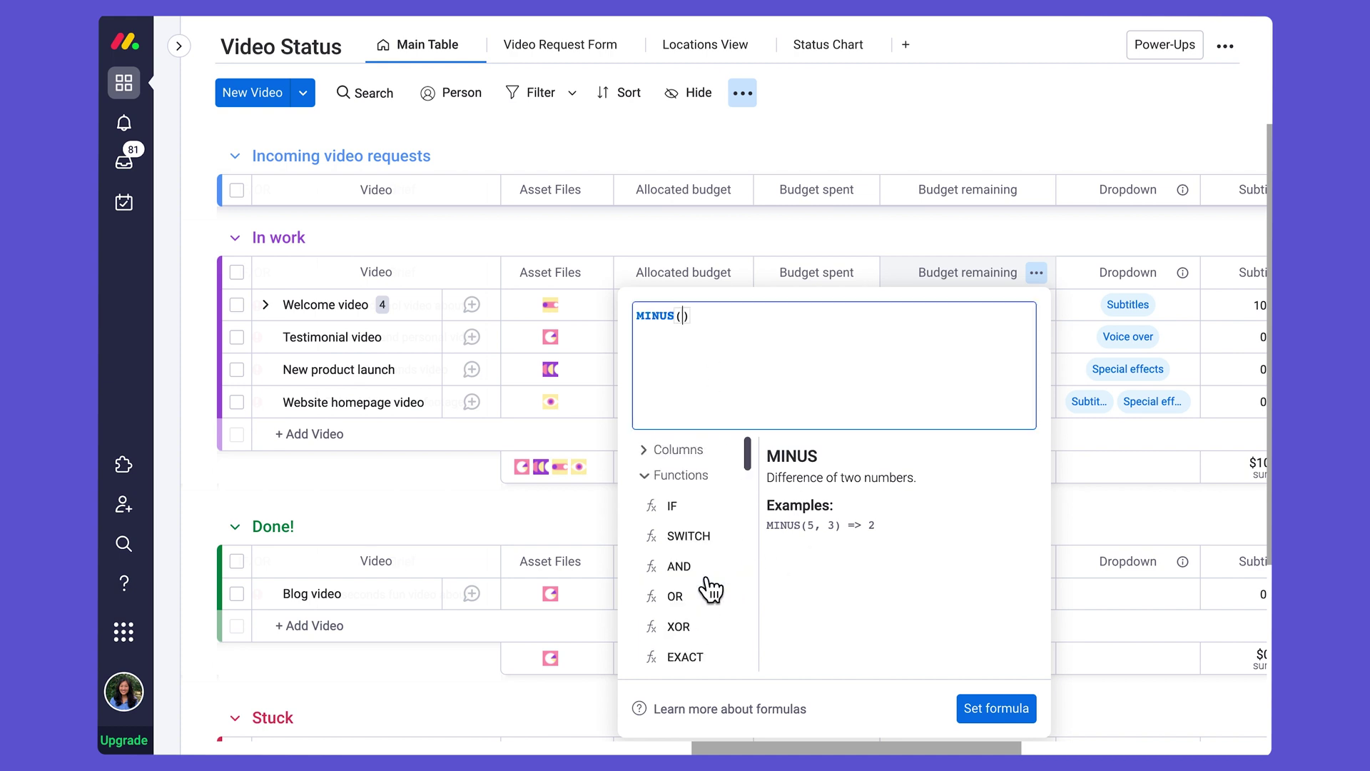
{"action": "left_click", "coordinate": [706, 458]}
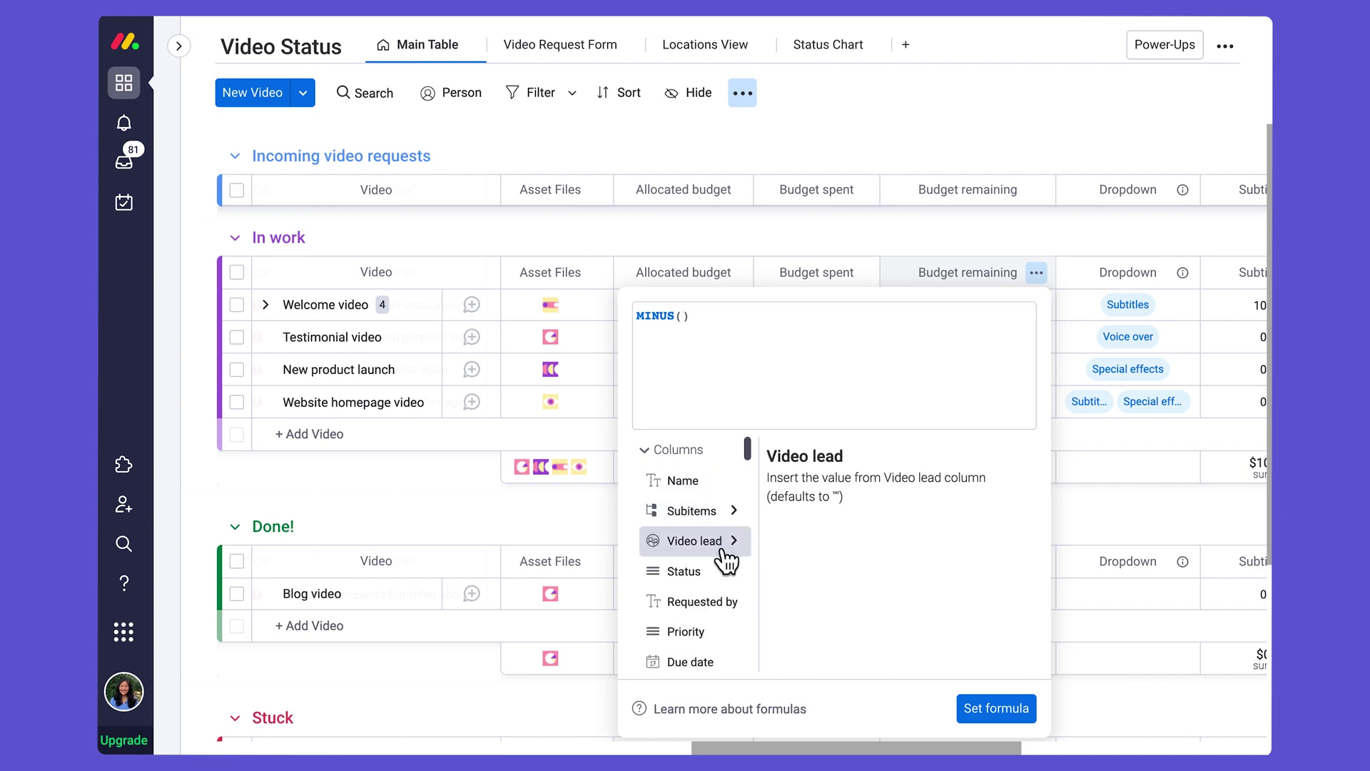
{"action": "scroll", "coordinate": [725, 560], "scroll_direction": "down", "scroll_amount": 3}
{"action": "scroll", "coordinate": [725, 561], "scroll_direction": "down", "scroll_amount": 5}
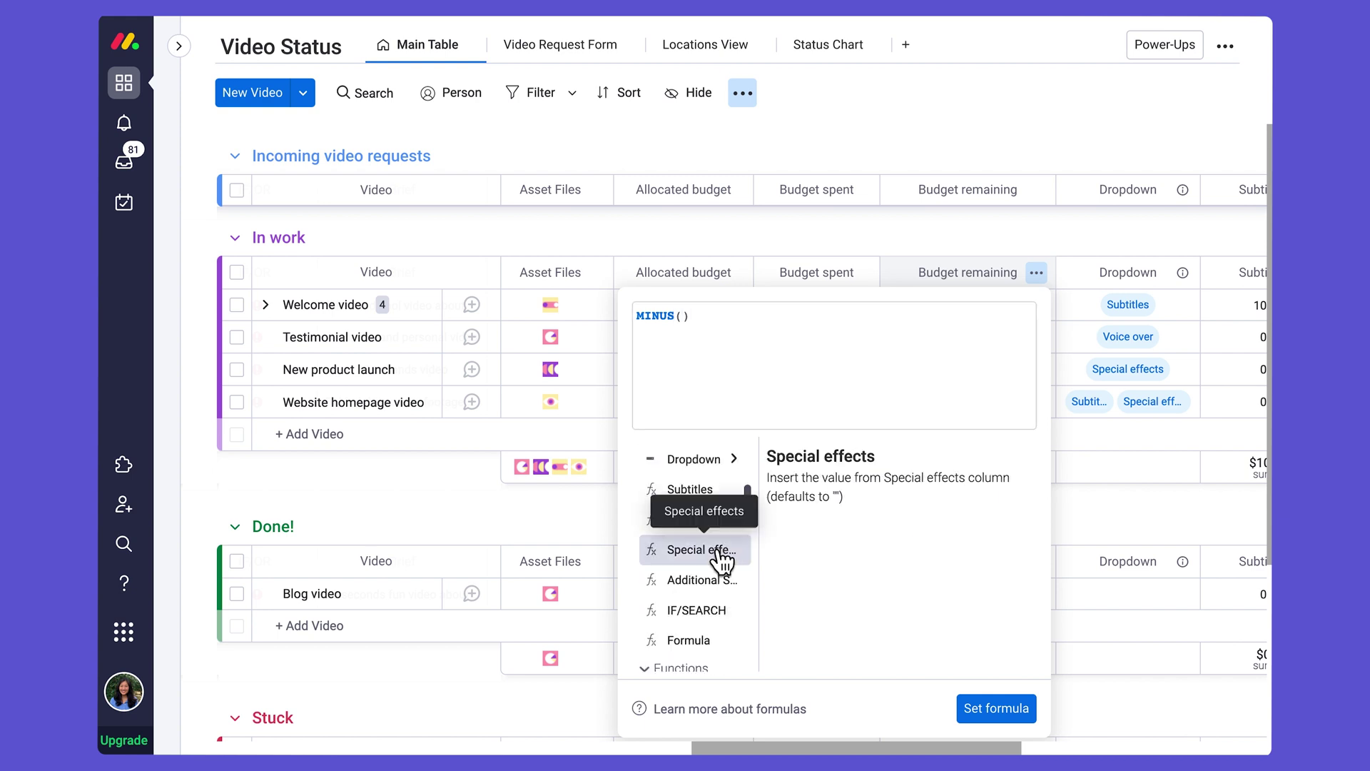
{"action": "scroll", "coordinate": [723, 561], "scroll_direction": "up", "scroll_amount": 1}
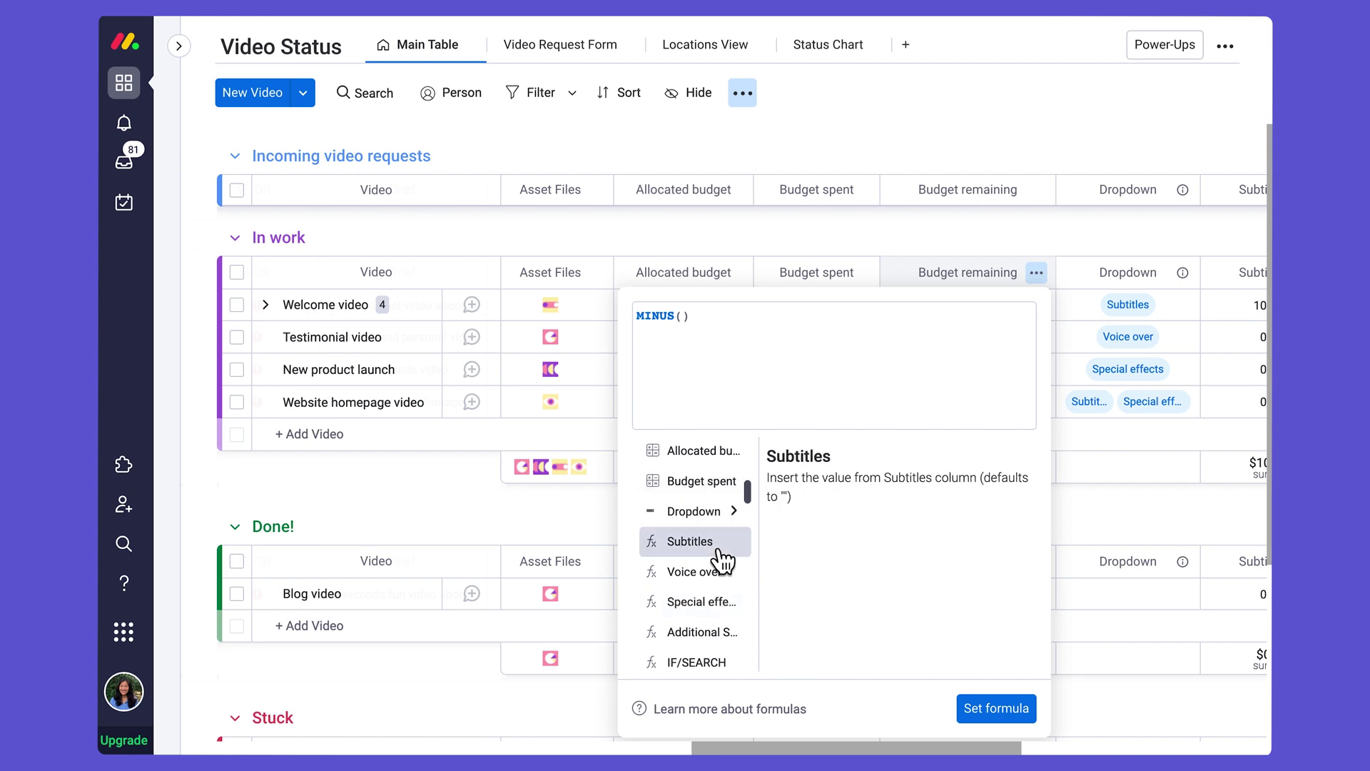
{"action": "left_click", "coordinate": [709, 464]}
{"action": "type", "text": ","}
{"action": "left_click", "coordinate": [696, 489]}
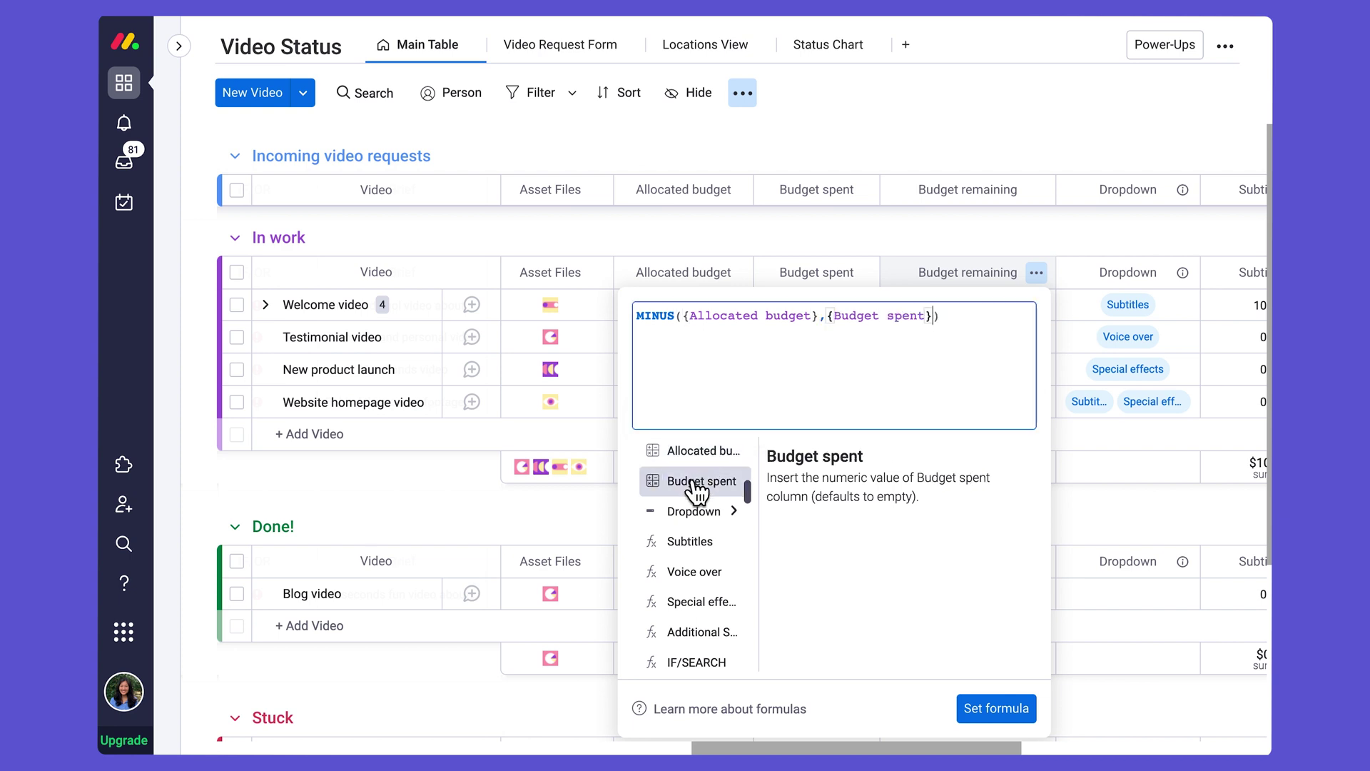
{"action": "left_click", "coordinate": [1002, 717]}
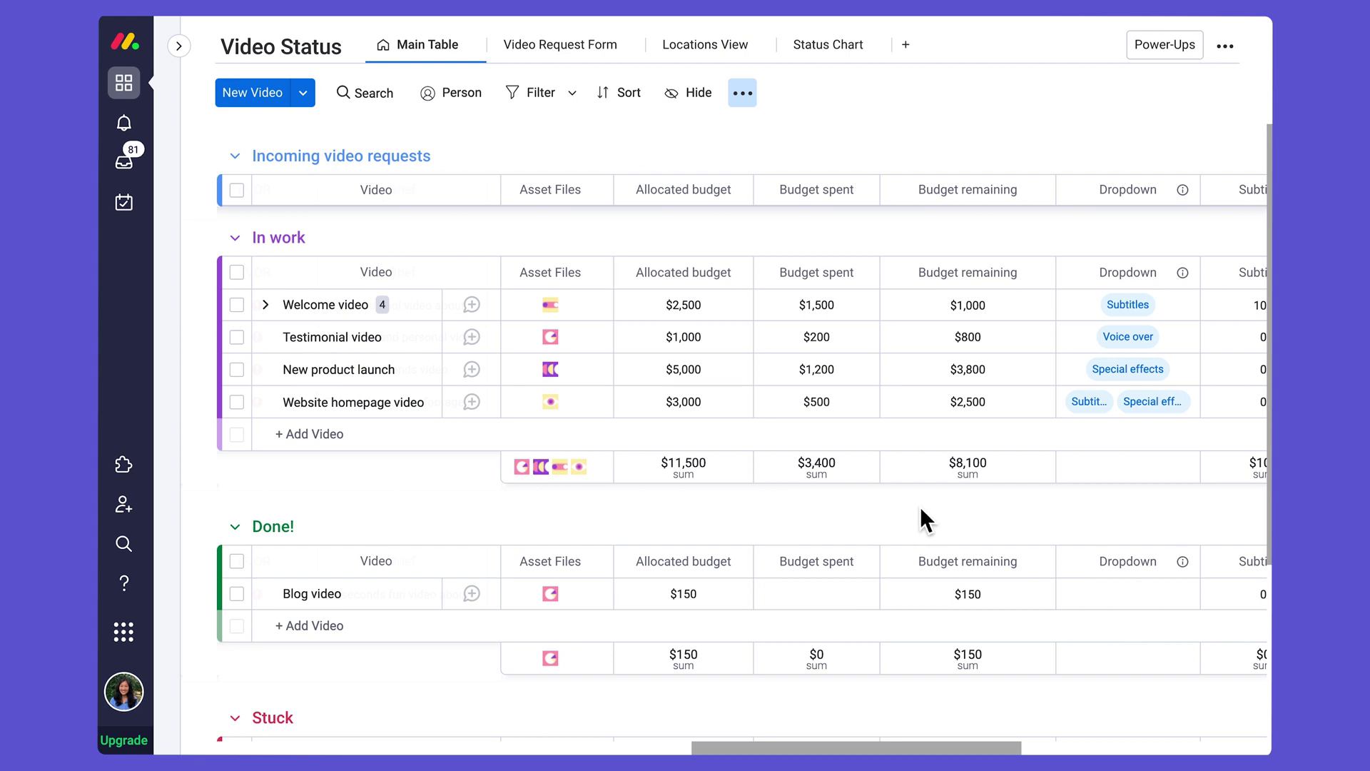
{"action": "left_click", "coordinate": [992, 310]}
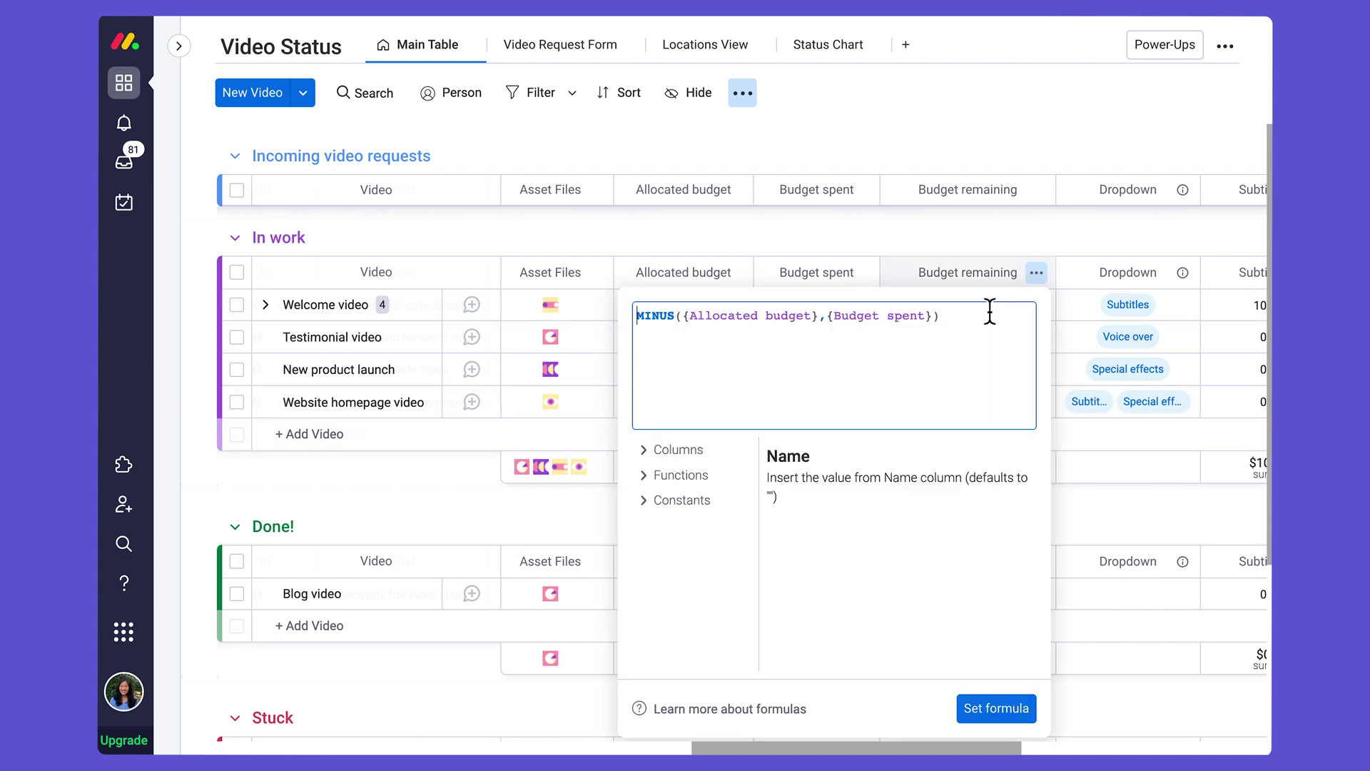
{"action": "left_click", "coordinate": [696, 477]}
{"action": "scroll", "coordinate": [697, 634], "scroll_direction": "down", "scroll_amount": 5}
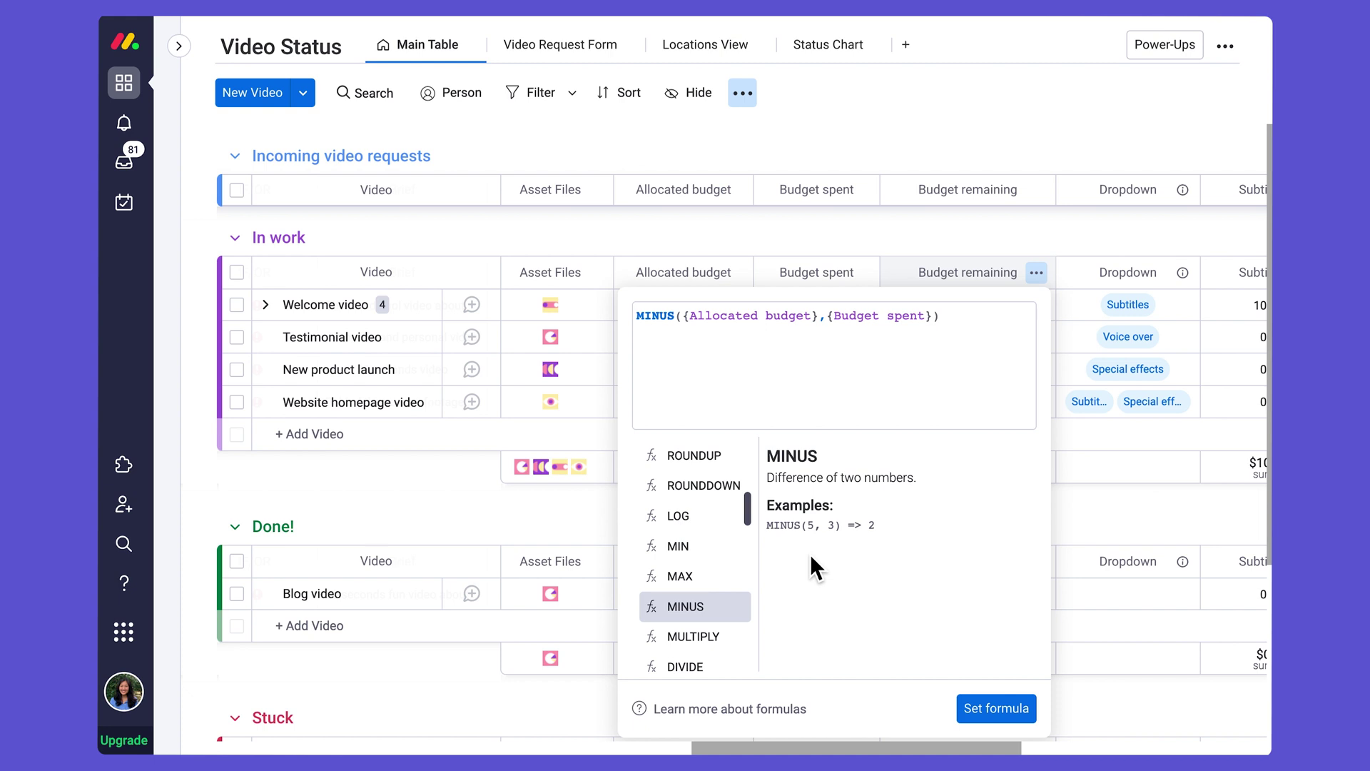
{"action": "key", "text": "Up"}
{"action": "key", "text": "Up"}
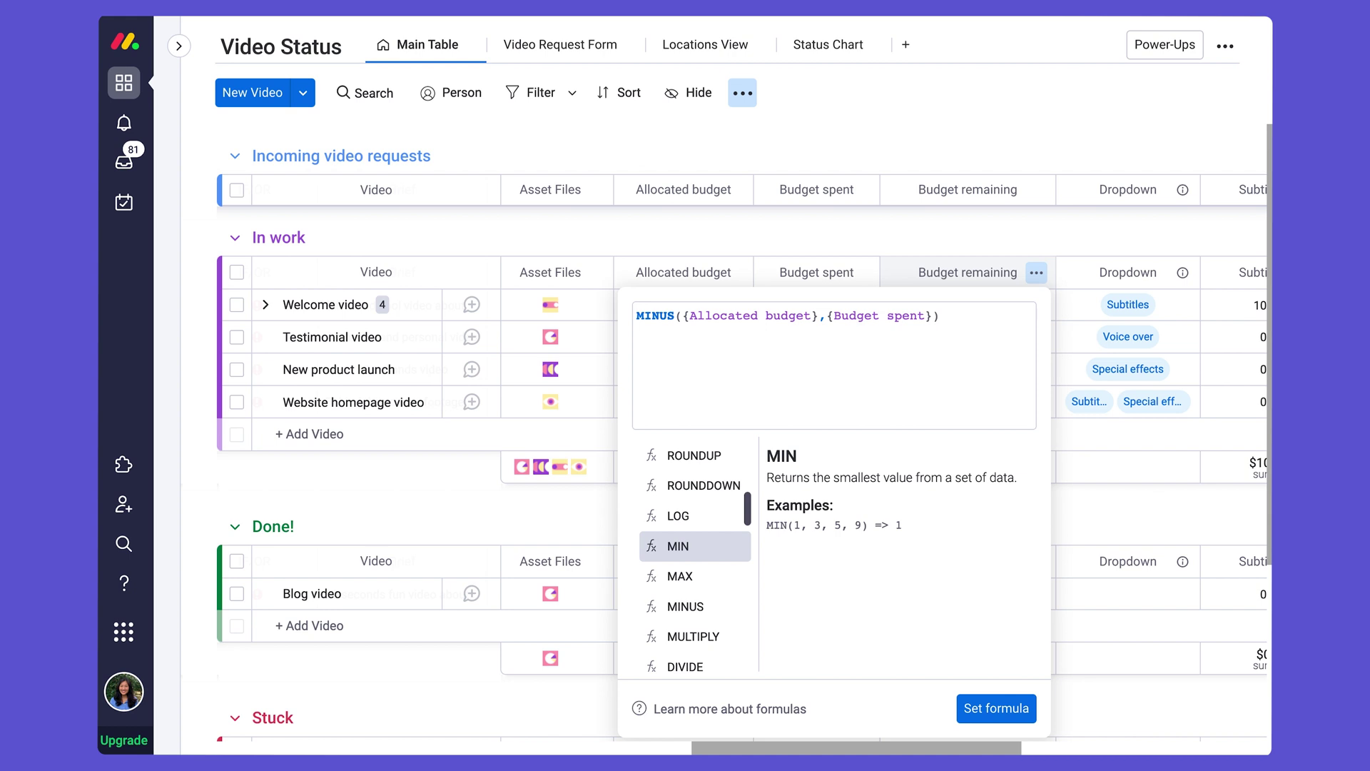
{"action": "left_click", "coordinate": [1023, 241]}
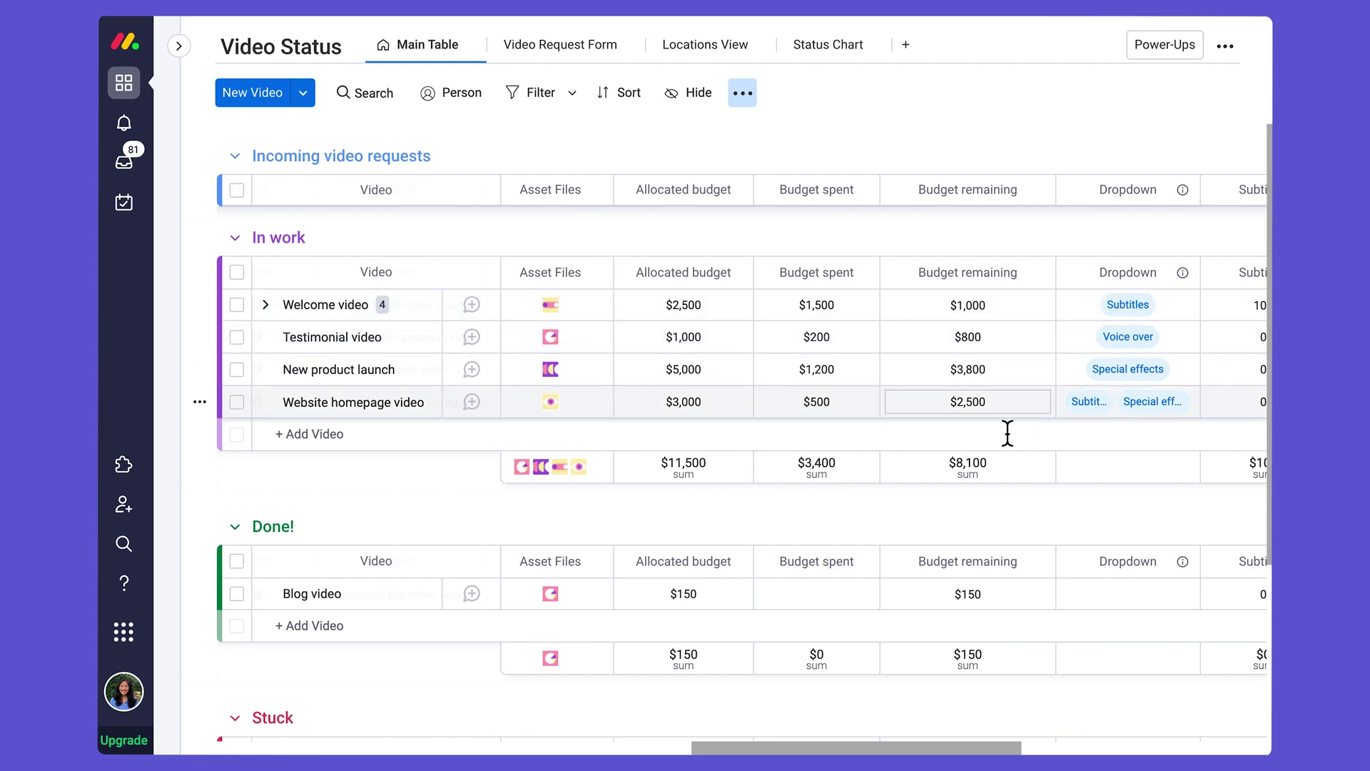
{"action": "left_click", "coordinate": [1012, 481]}
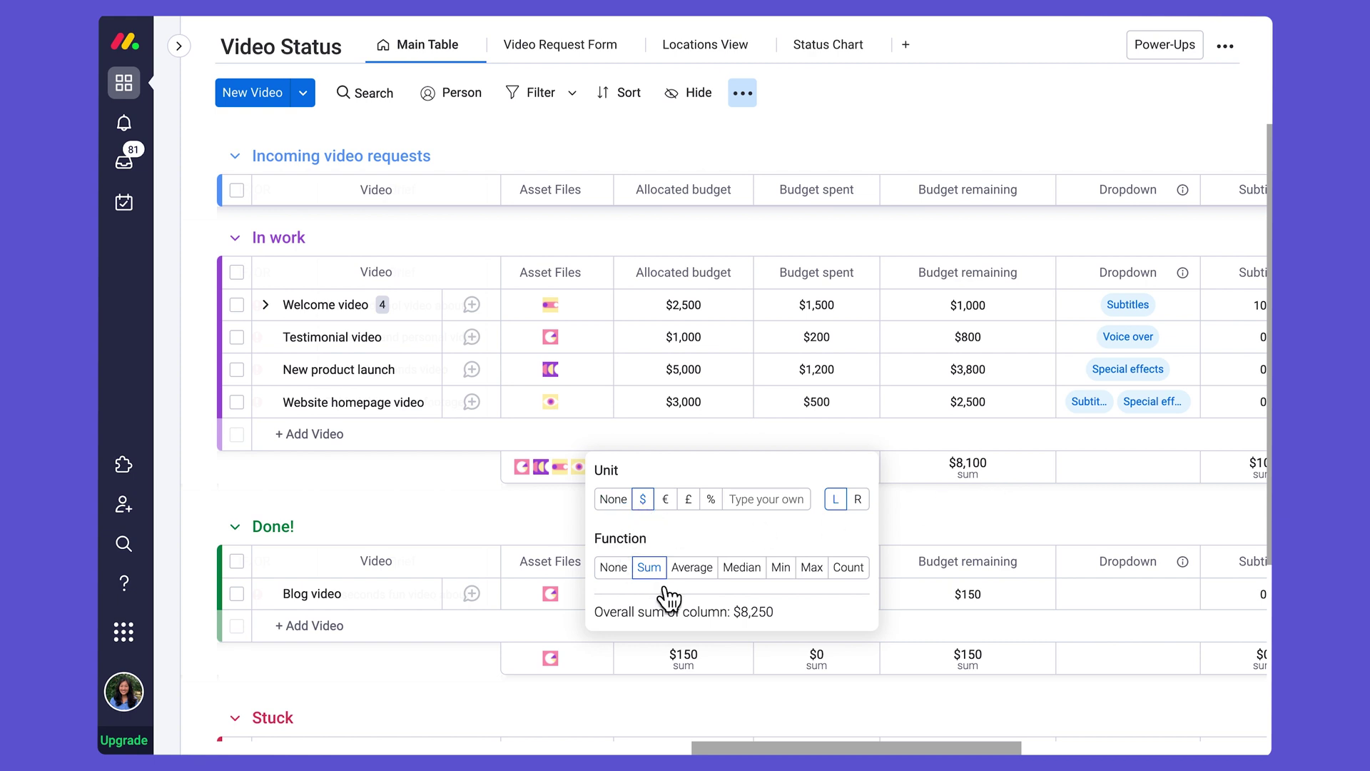
{"action": "left_click", "coordinate": [674, 508]}
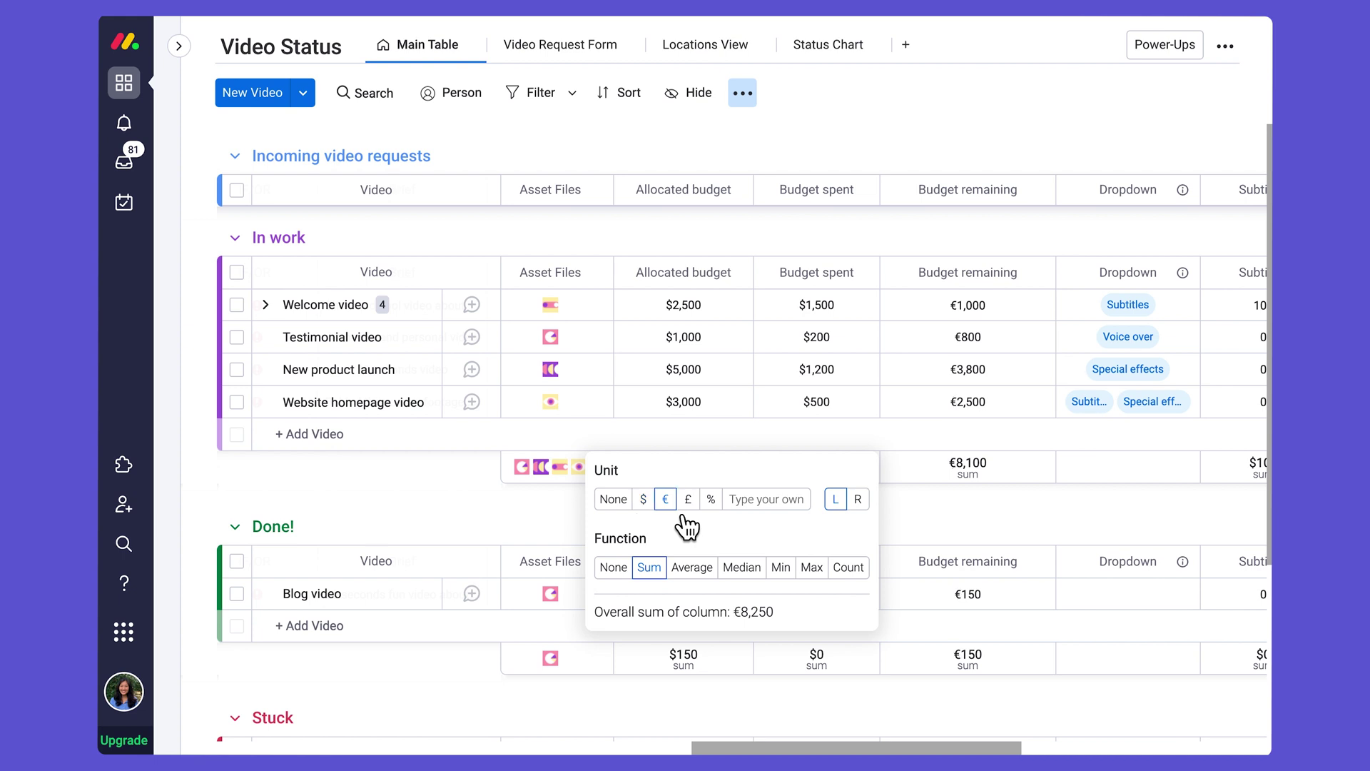
{"action": "left_click", "coordinate": [742, 503]}
{"action": "type", "text": "hours"}
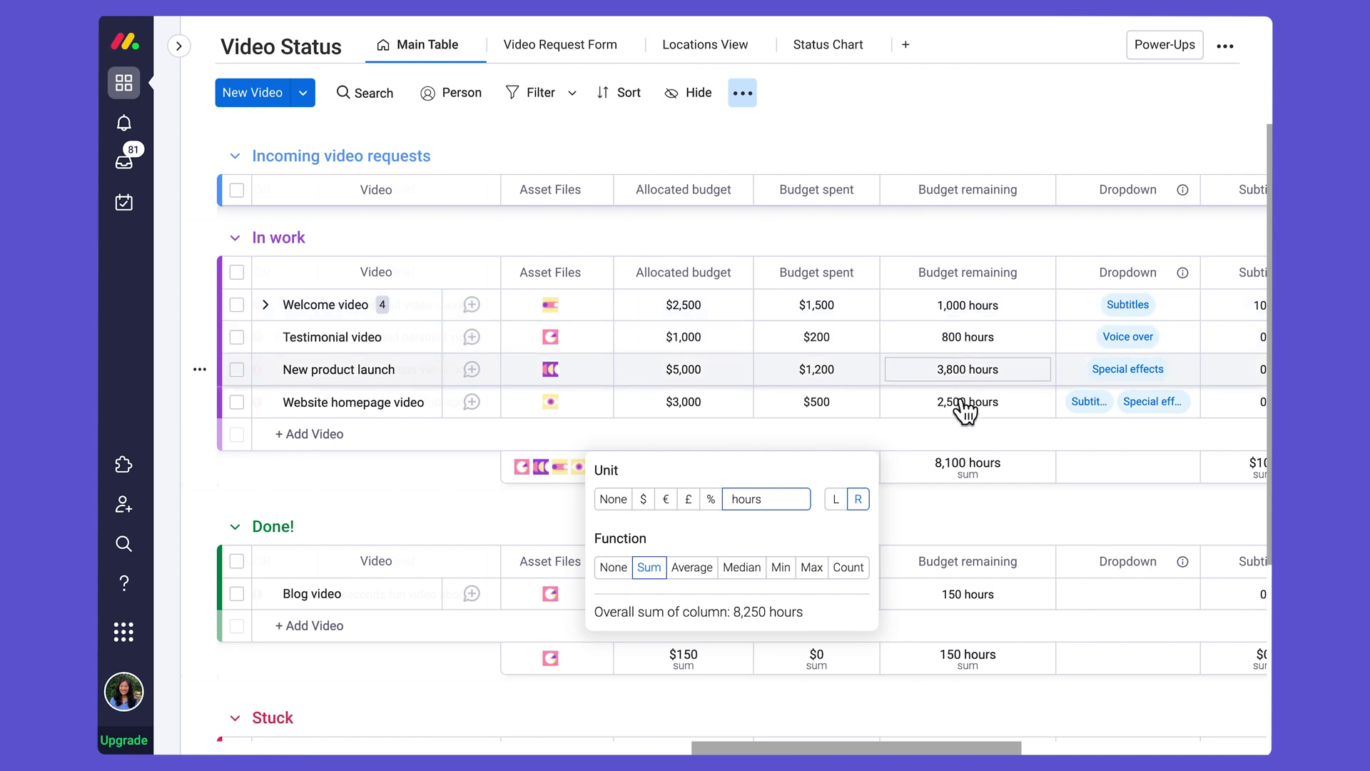
{"action": "left_click", "coordinate": [644, 499]}
{"action": "left_click", "coordinate": [1076, 496]}
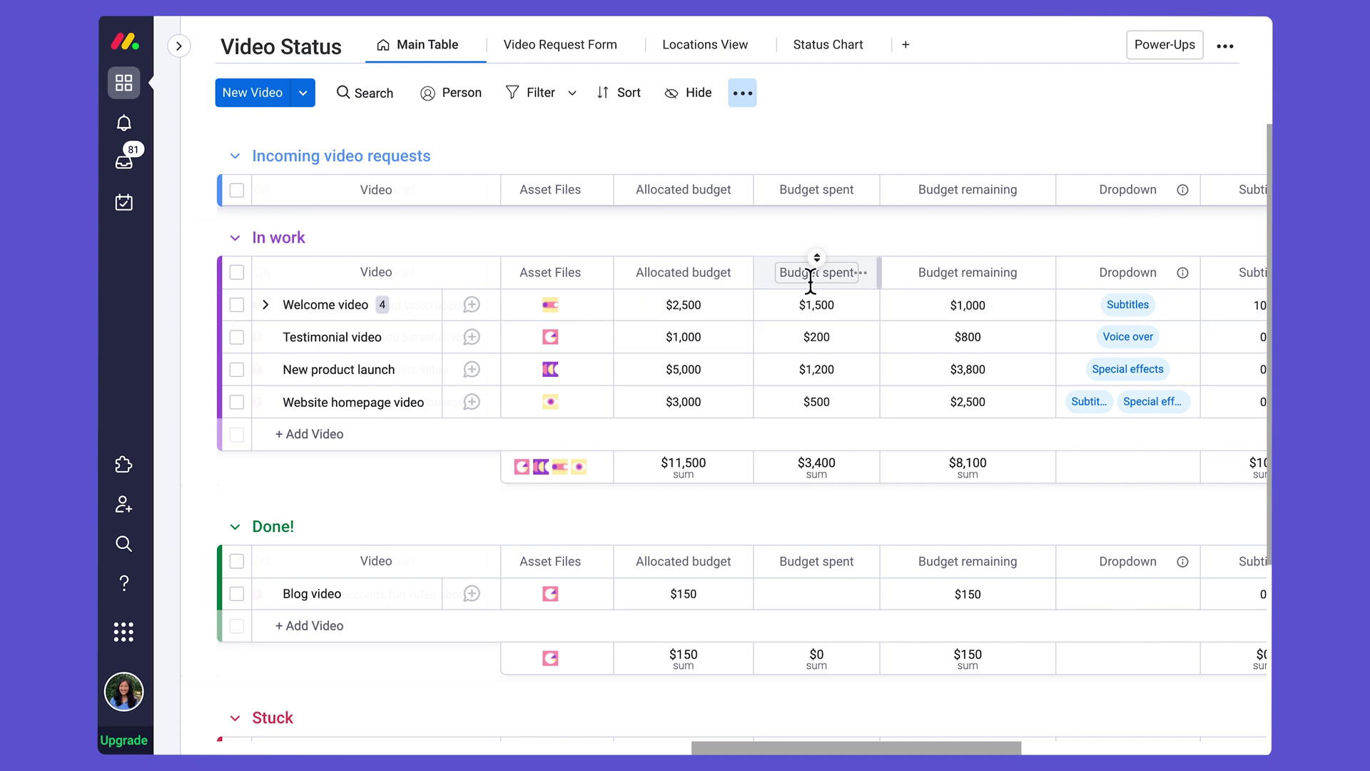
{"action": "left_click", "coordinate": [708, 476]}
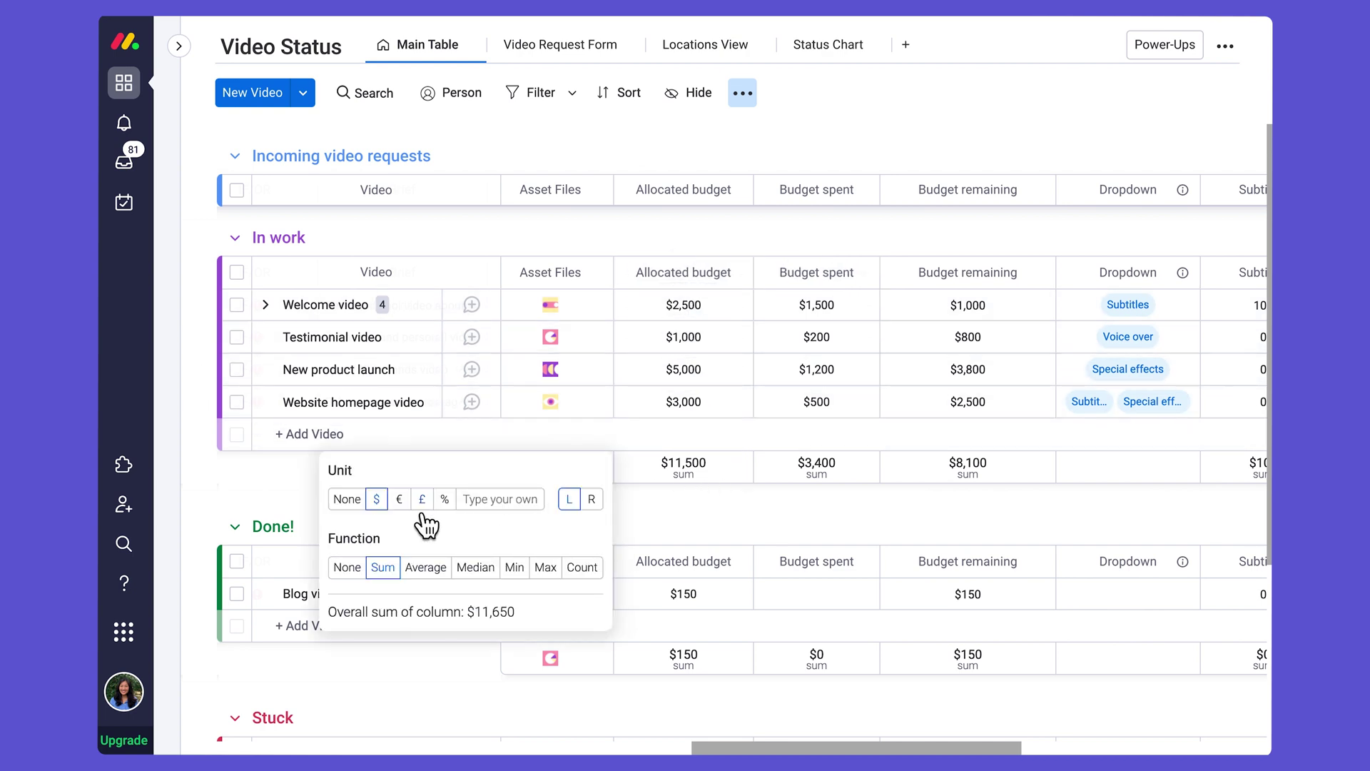
{"action": "left_click", "coordinate": [806, 485]}
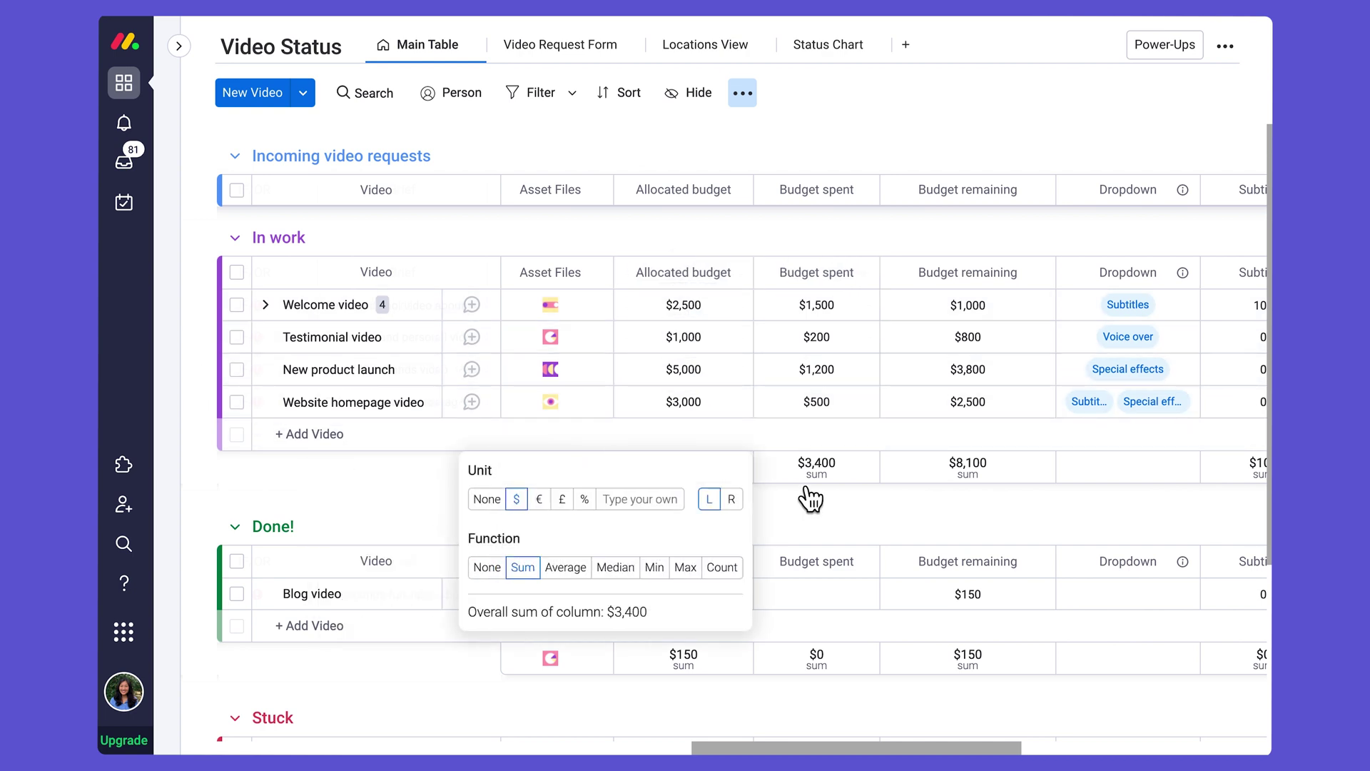
{"action": "left_click", "coordinate": [1060, 512]}
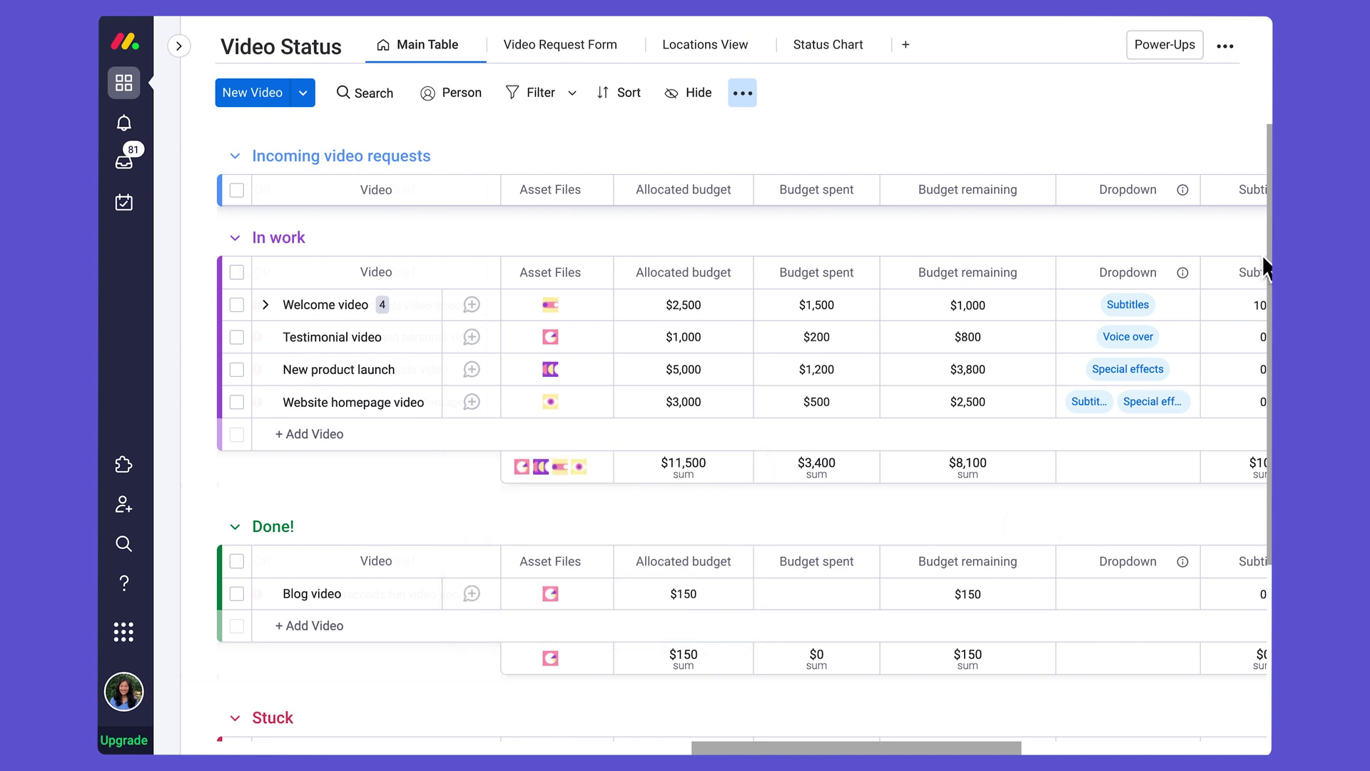